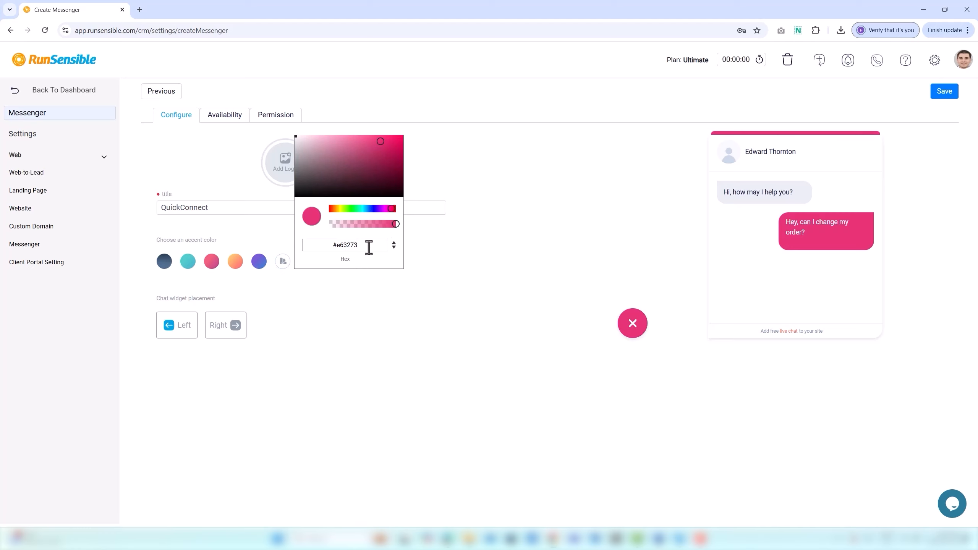
Step: Switch the accent colour picker to RGB values, close it, and set the chat widget placement to Right
click(394, 244)
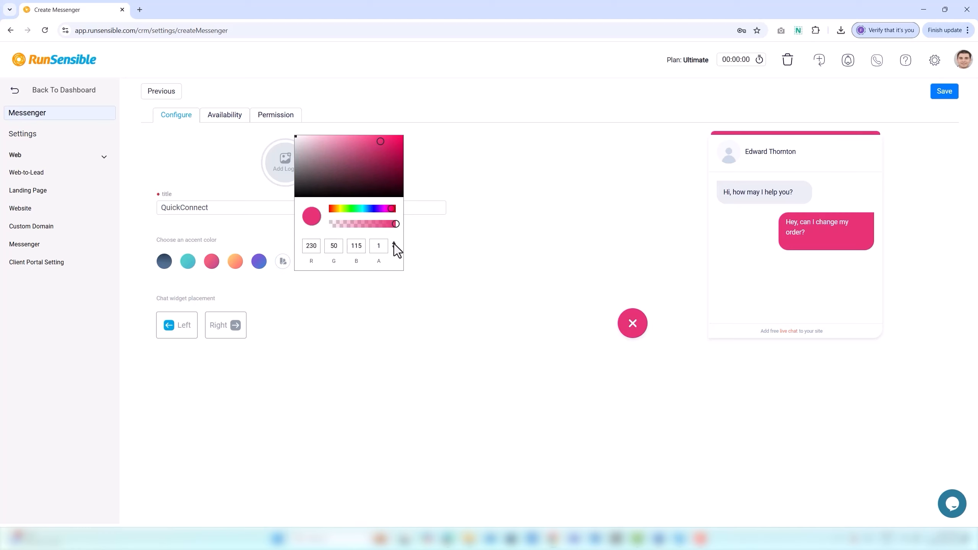
click(376, 291)
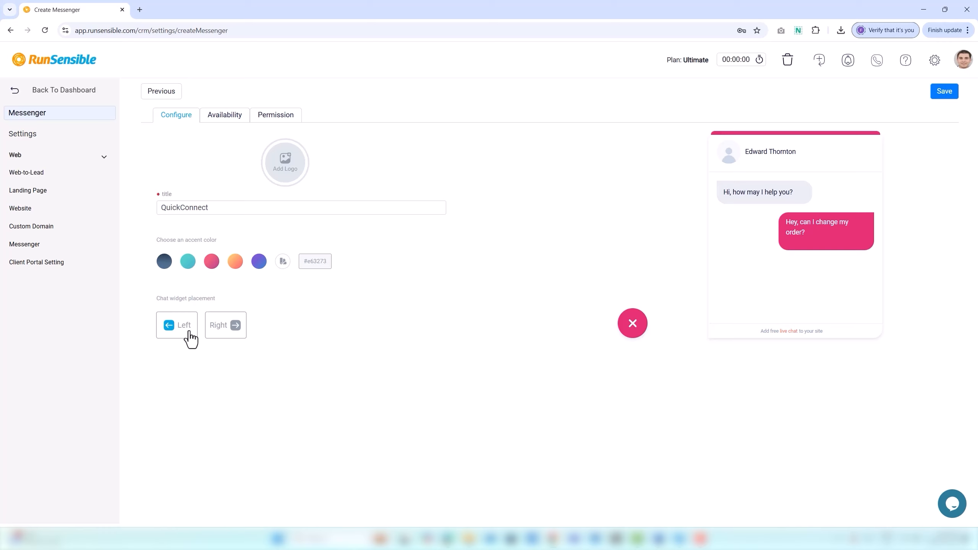
click(221, 330)
Step: Open the availability settings and preview the working-hours option, returning channel availability to team member status
click(219, 128)
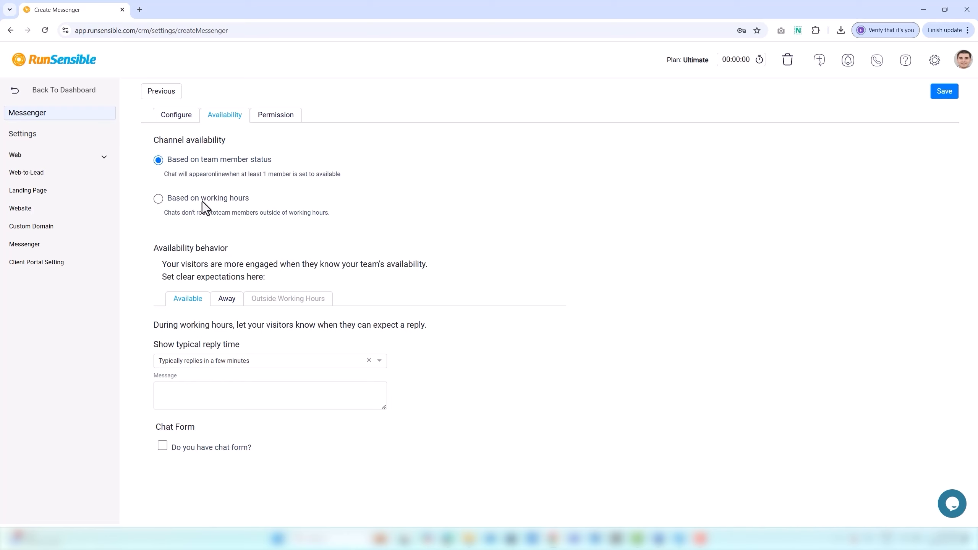
click(158, 199)
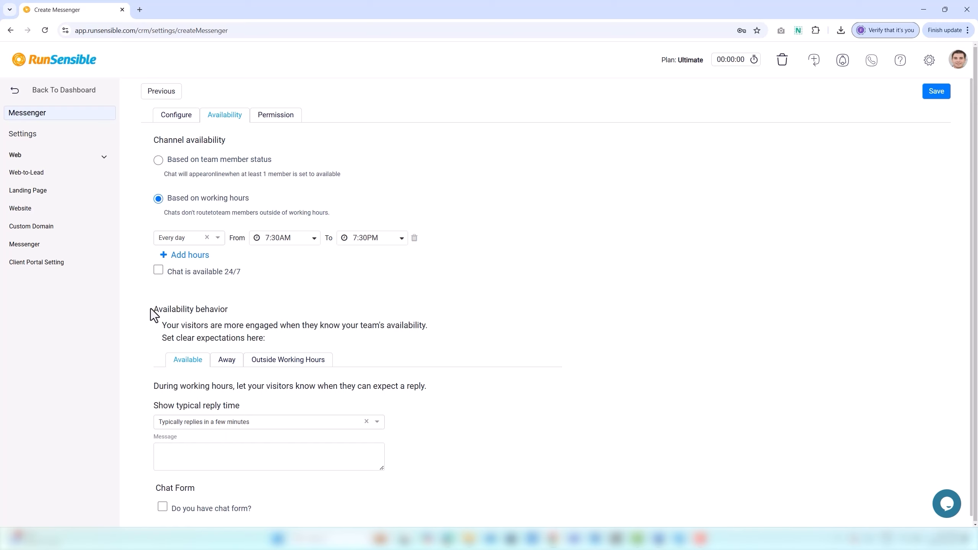
click(159, 161)
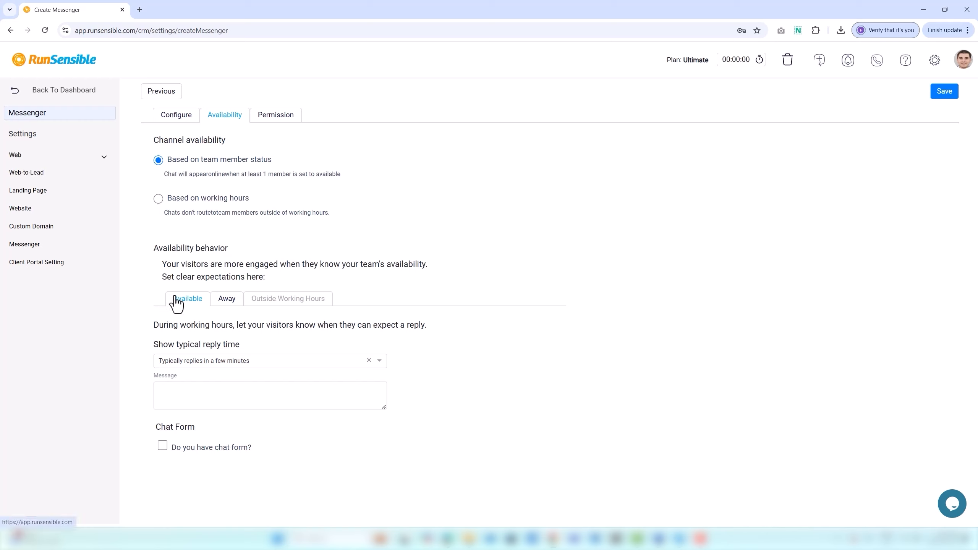
Step: For the Available state, choose "Typically replies within 24 hours" and enter the message "Hi. How can I help you?"
click(188, 362)
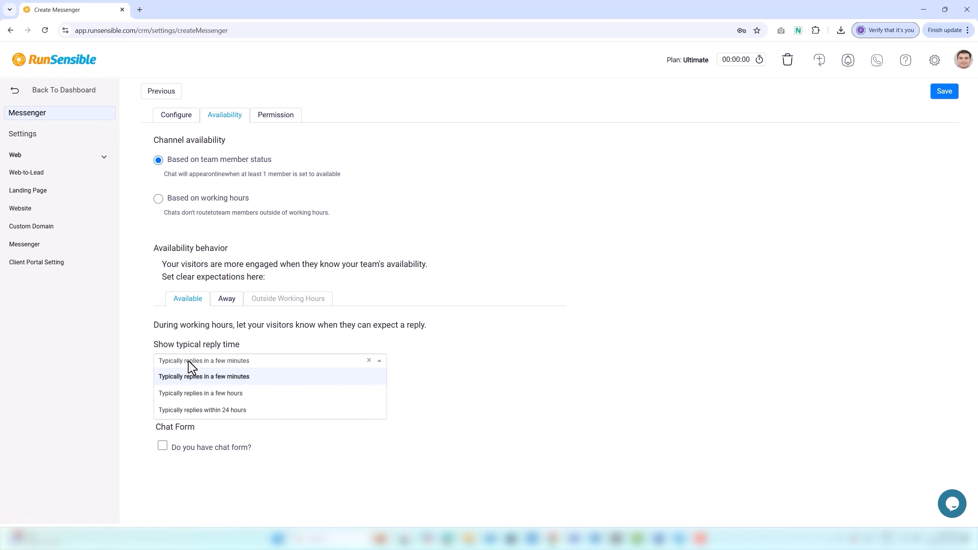
click(196, 411)
click(201, 400)
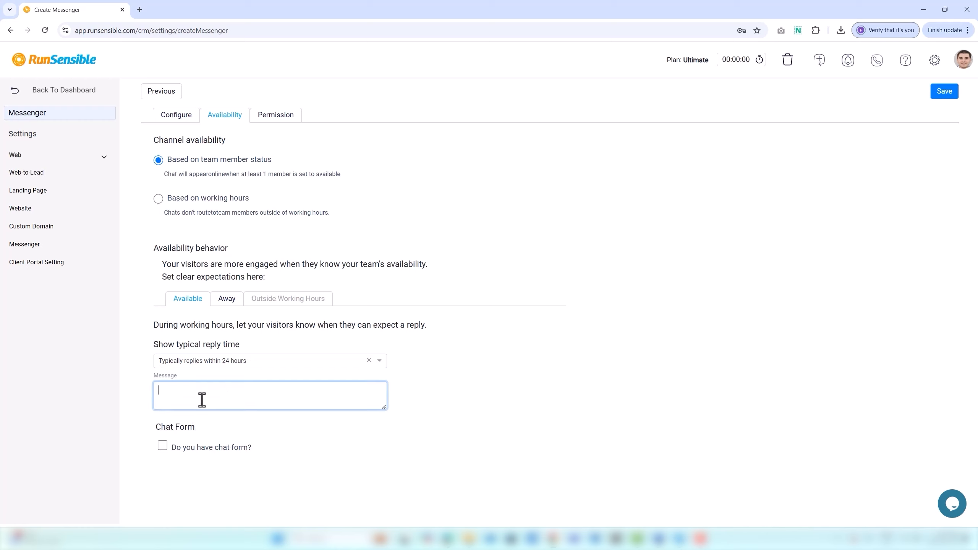
text(Hi. How can I help you?)
Step: Enable the chat form for the Available state and review its fields
click(164, 447)
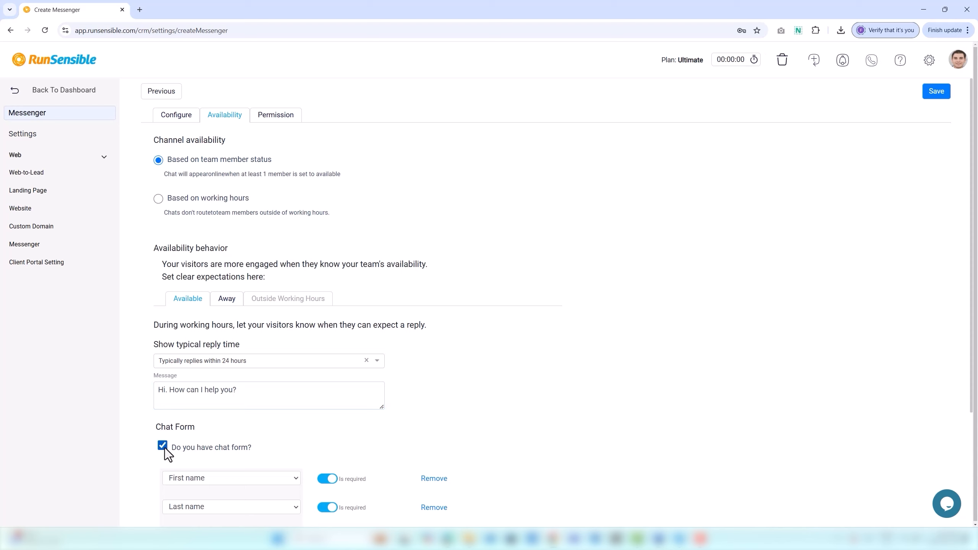
scroll(168, 466, down, 2)
scroll(169, 463, down, 1)
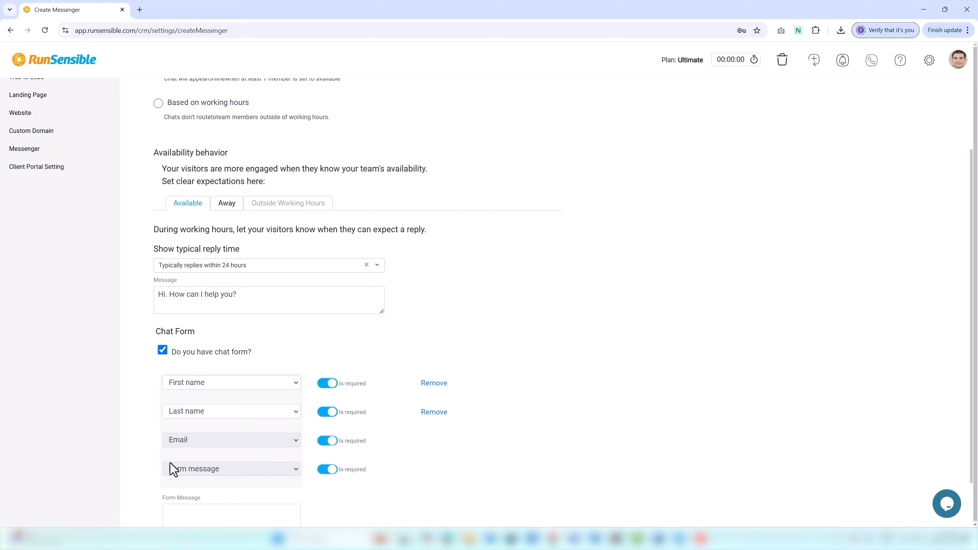
scroll(169, 464, down, 1)
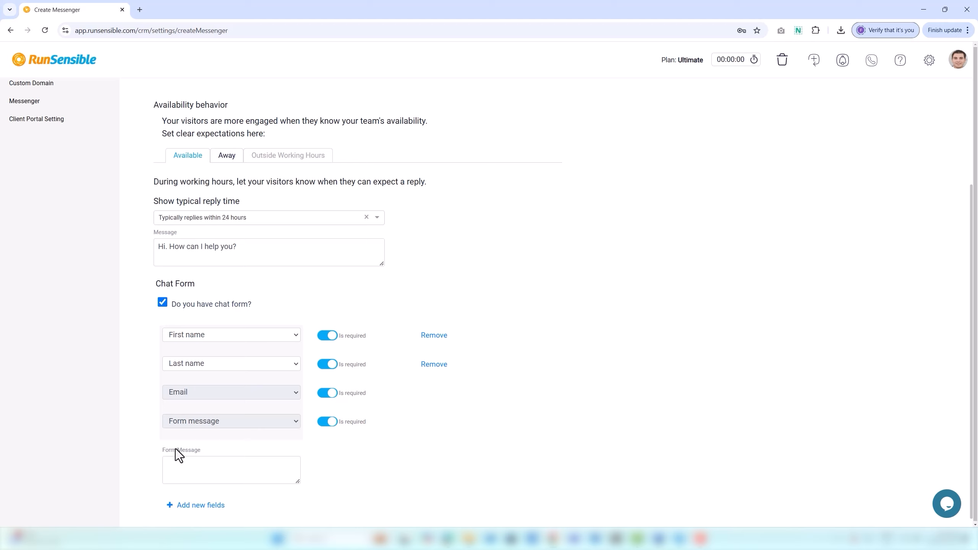
Step: Add a blank field to the Available chat form and remove it again
click(206, 507)
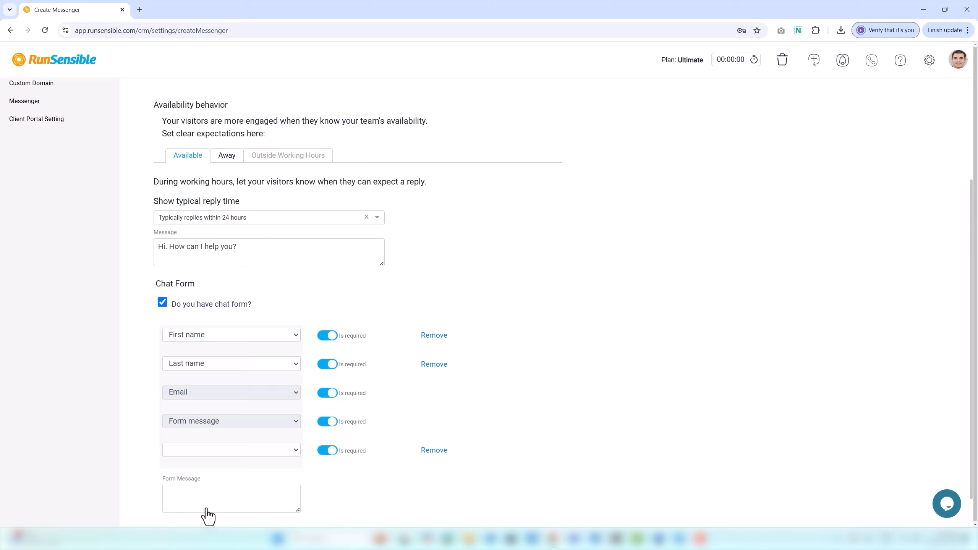
scroll(208, 517, down, 1)
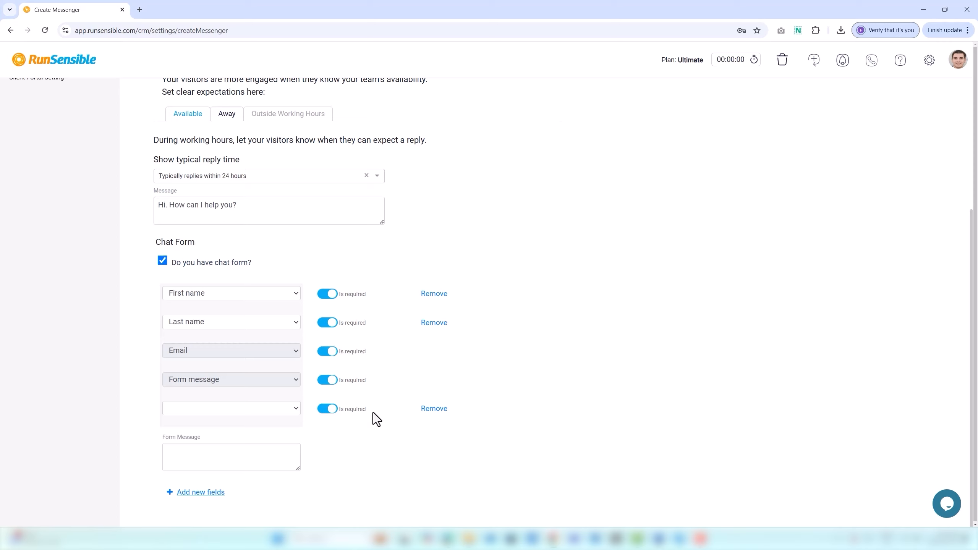
click(422, 410)
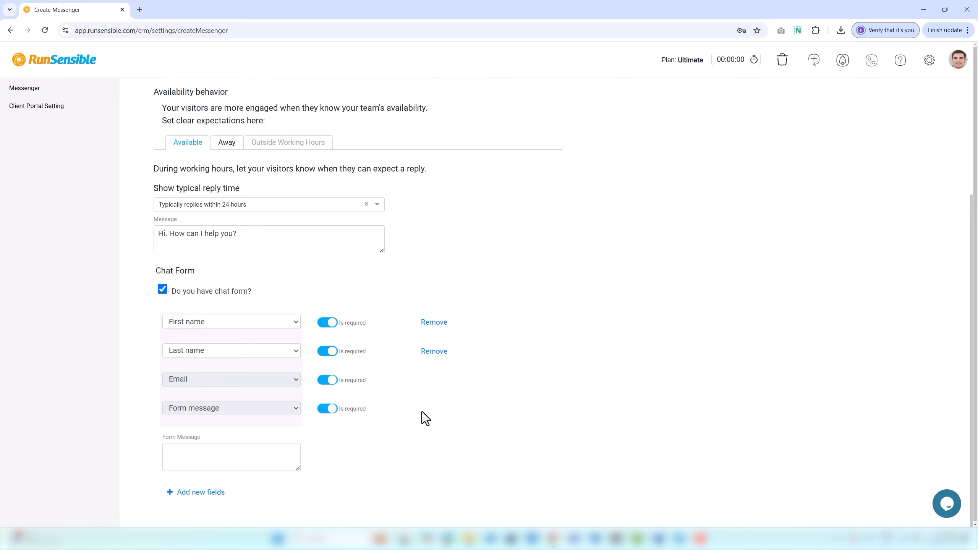
Step: Set the Away behavior for when all team members are away to "Show an away message and title"
click(229, 152)
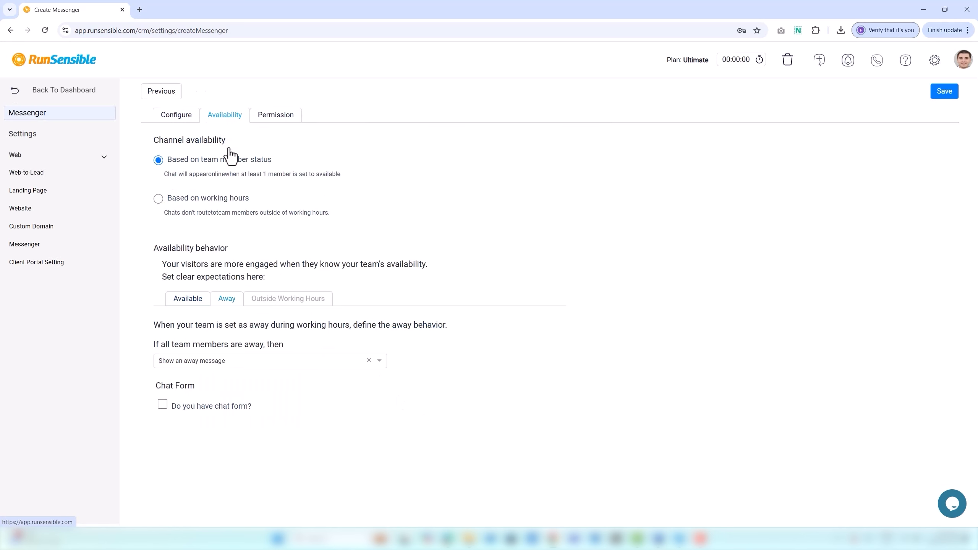
click(292, 362)
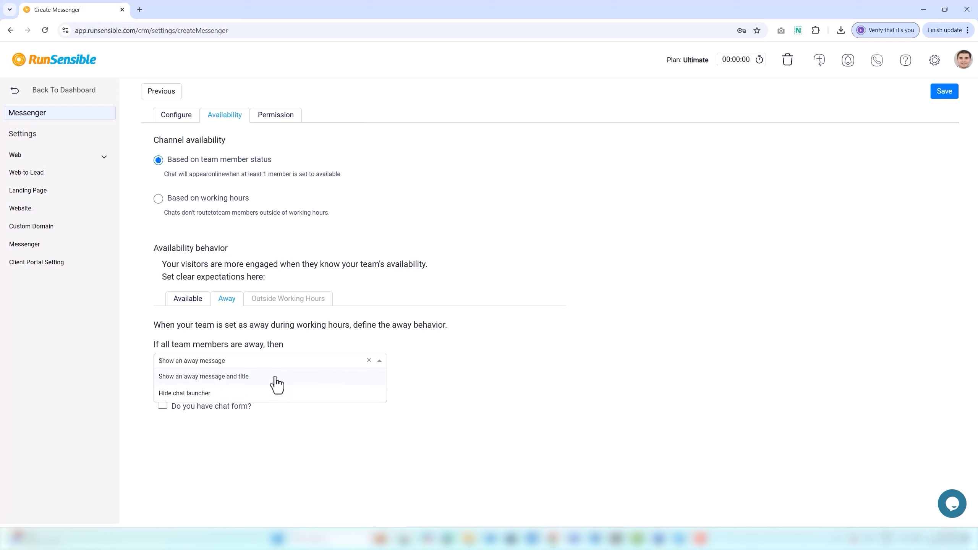
click(276, 381)
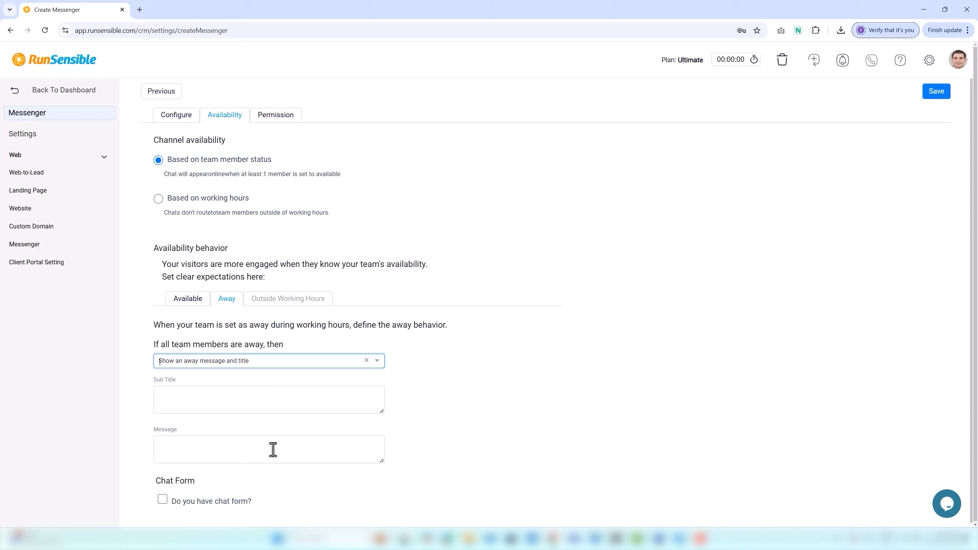
Step: Enter the away message "No One is available right now.", correcting the spelling of "available"
click(211, 401)
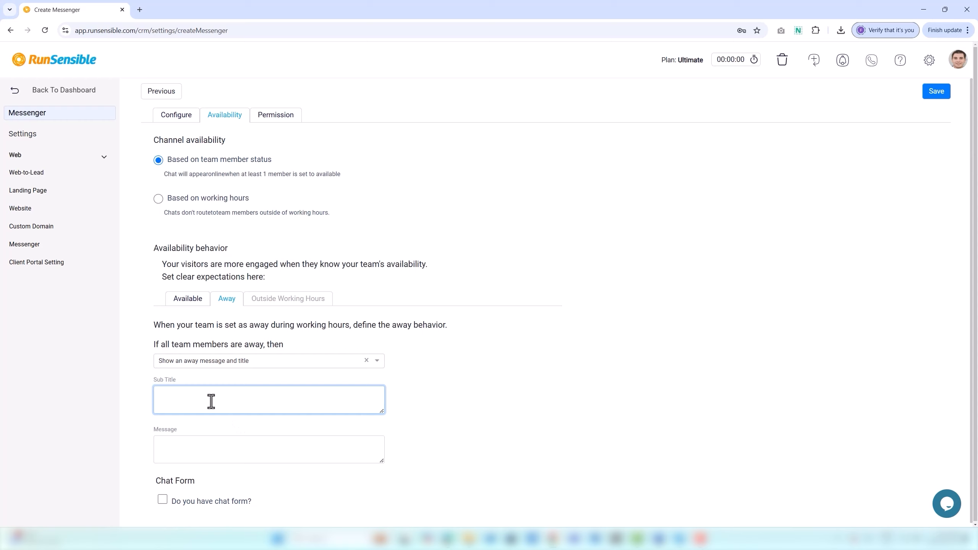
click(201, 443)
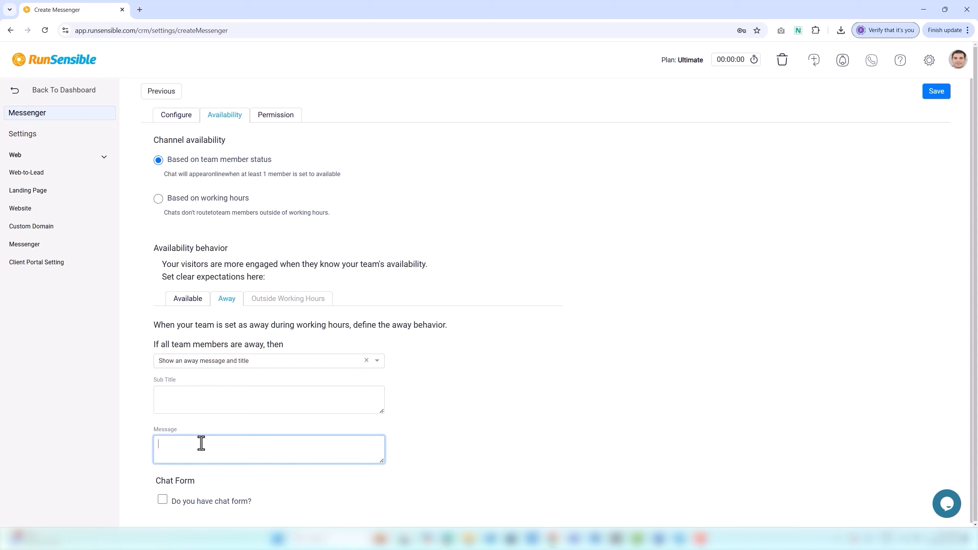
text(No One is avaiable)
right_click(201, 444)
click(231, 196)
text(right now.)
Step: Enable the chat form for the Away state and review its fields
click(162, 500)
scroll(168, 511, down, 2)
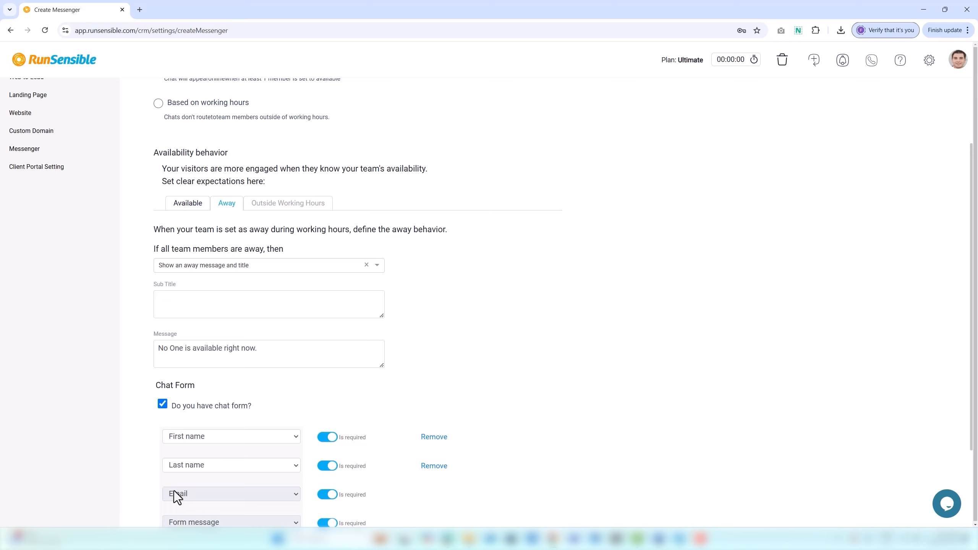
scroll(175, 497, down, 1)
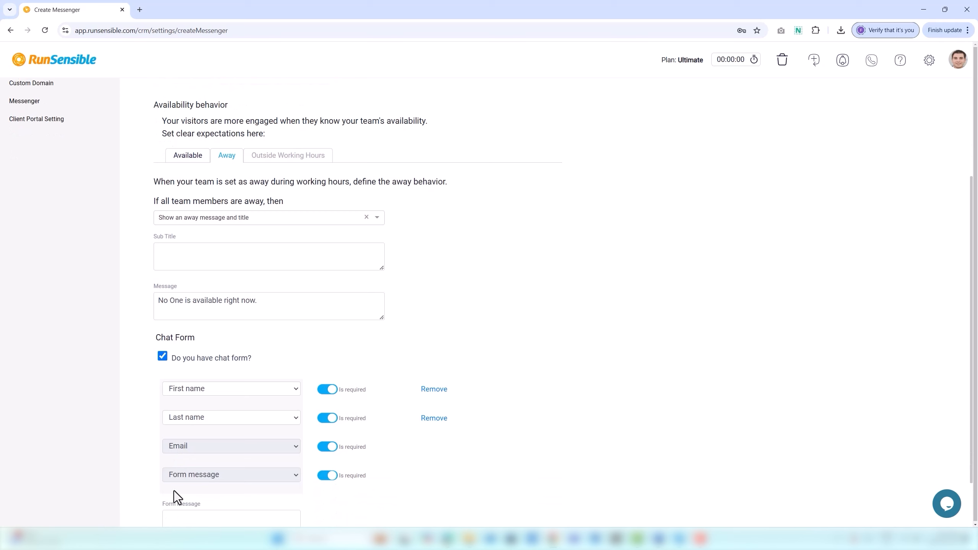
scroll(272, 368, up, 3)
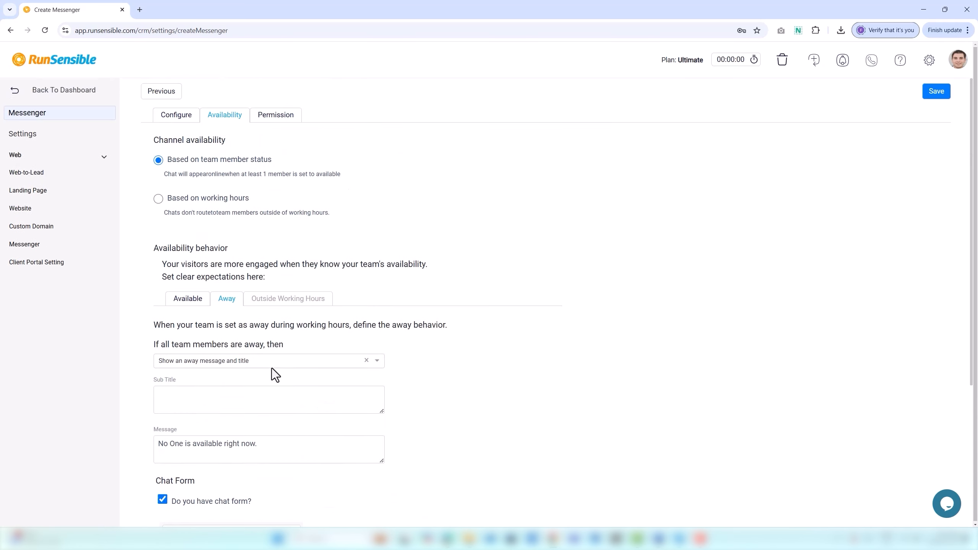
Step: Base channel availability on working hours and change the existing schedule row's day to Tuesday
click(158, 199)
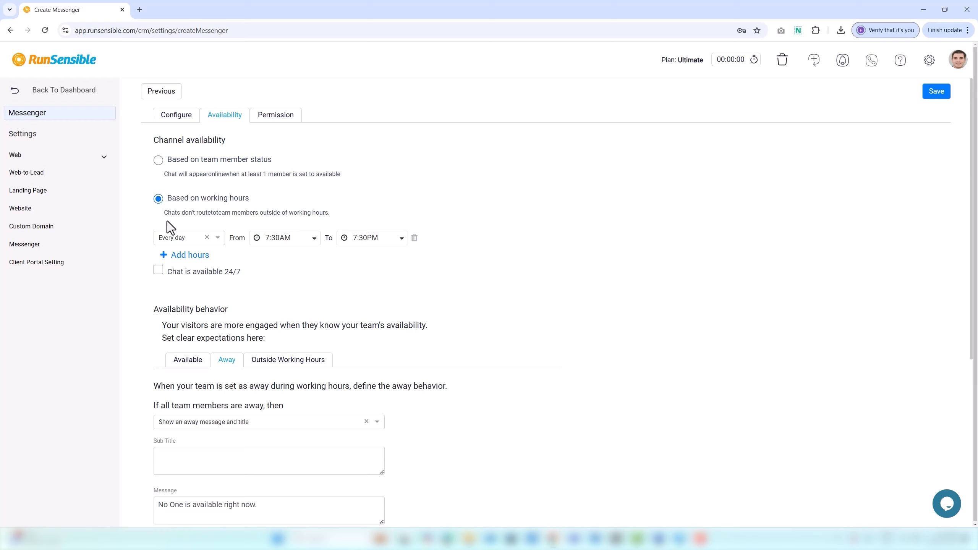
click(177, 242)
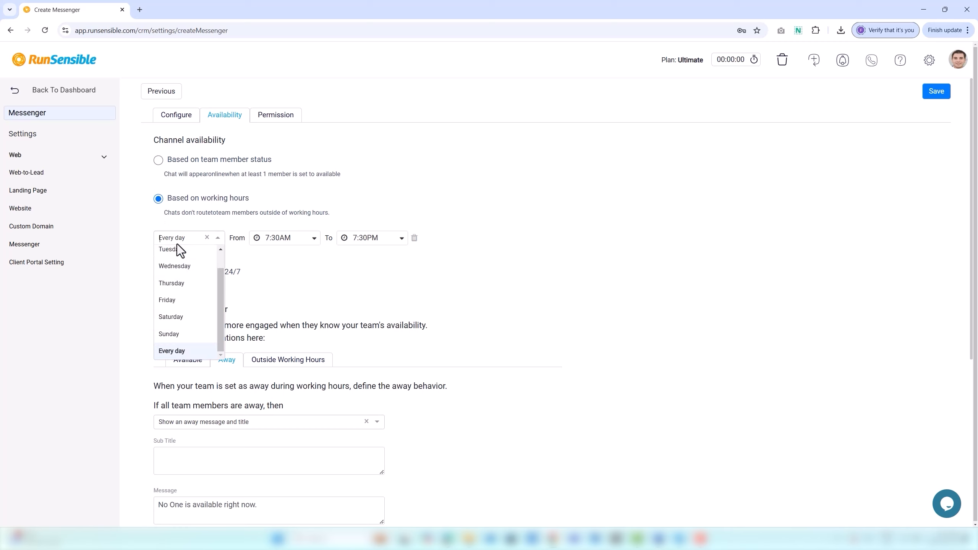
click(177, 248)
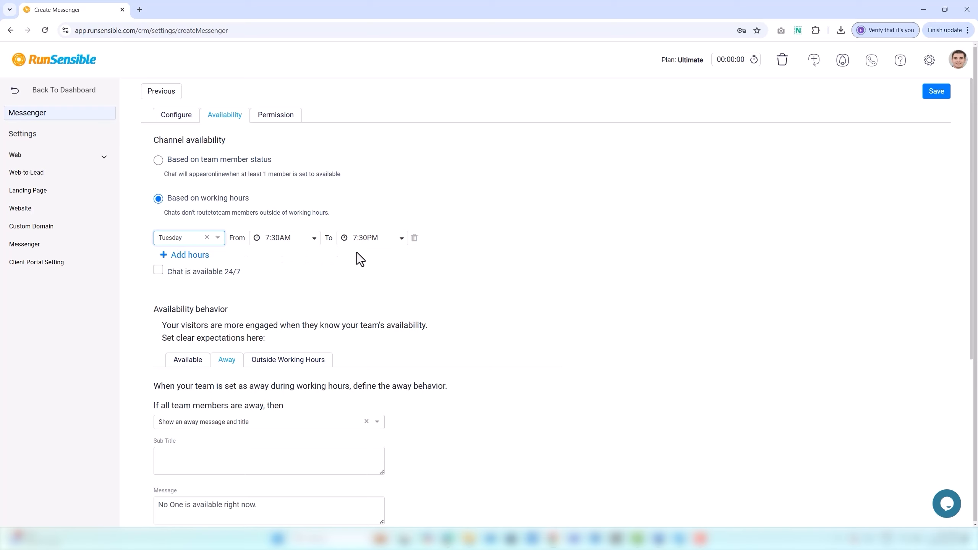
Step: Add a second working-hours row for Saturday from 12:30 AM to 01:30 AM
click(201, 259)
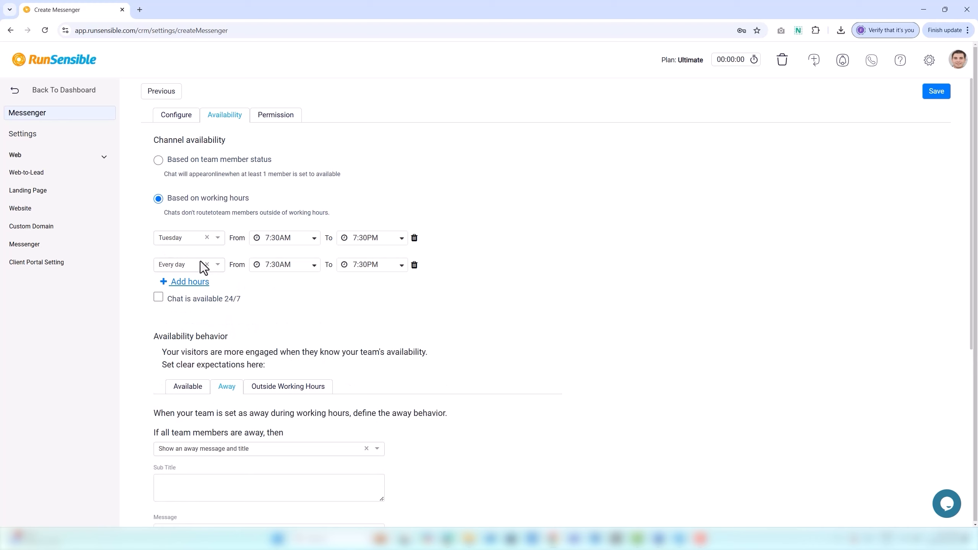
click(182, 268)
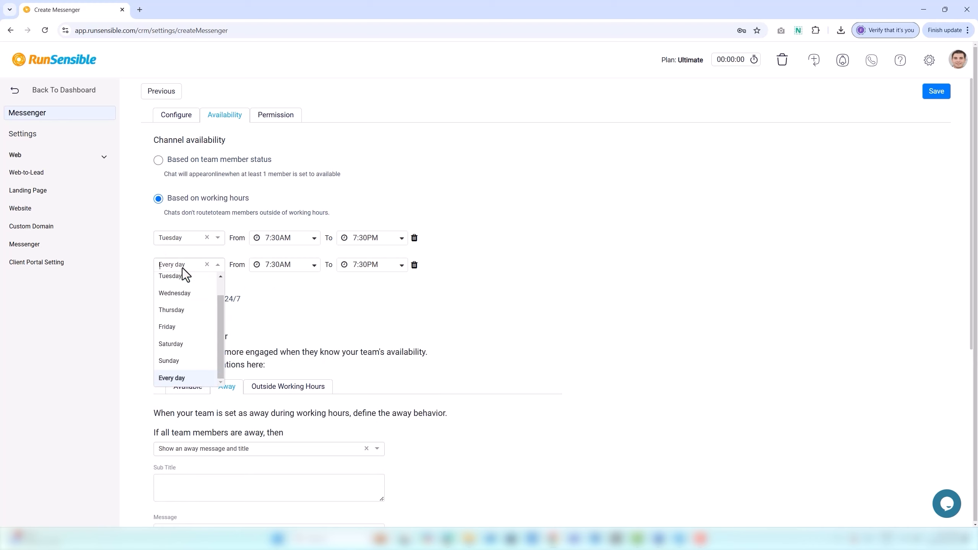
click(188, 344)
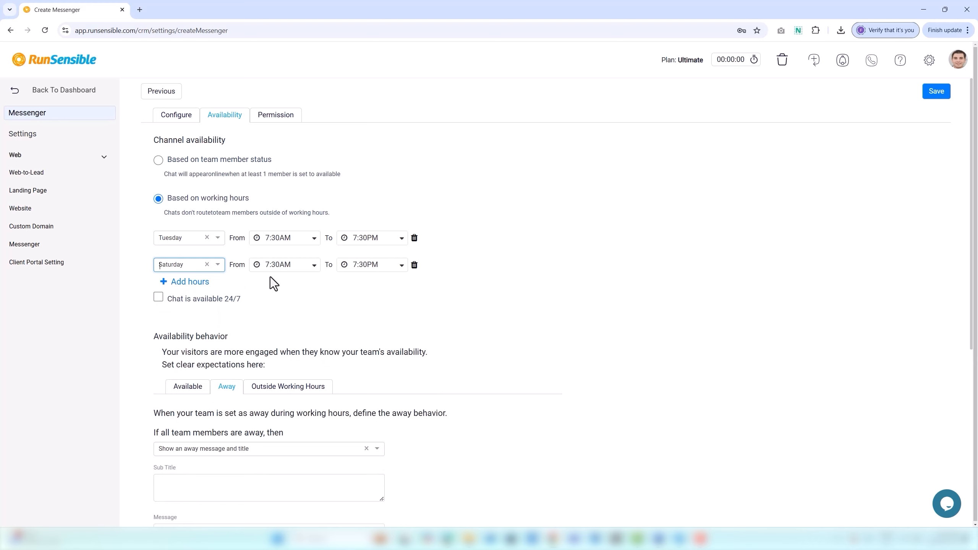
click(314, 266)
click(286, 328)
click(402, 266)
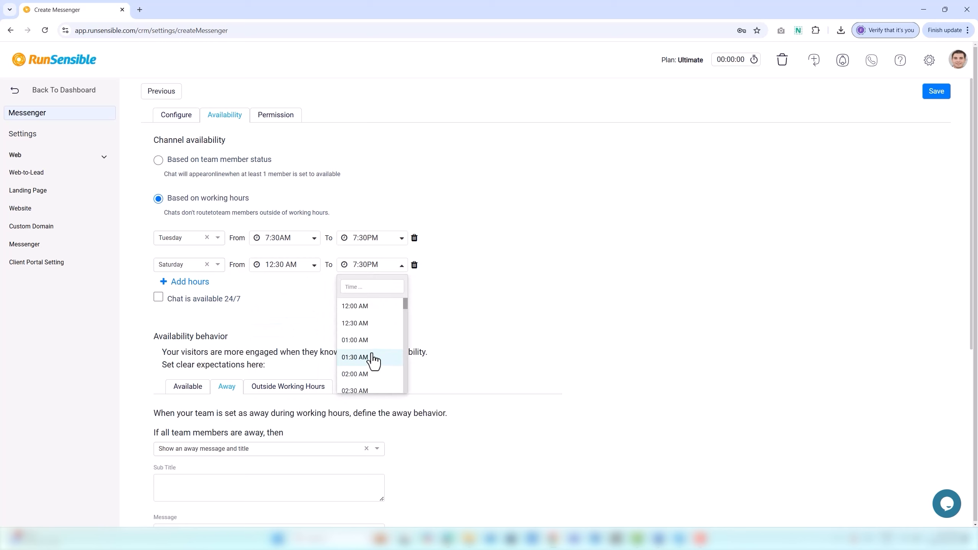
click(372, 357)
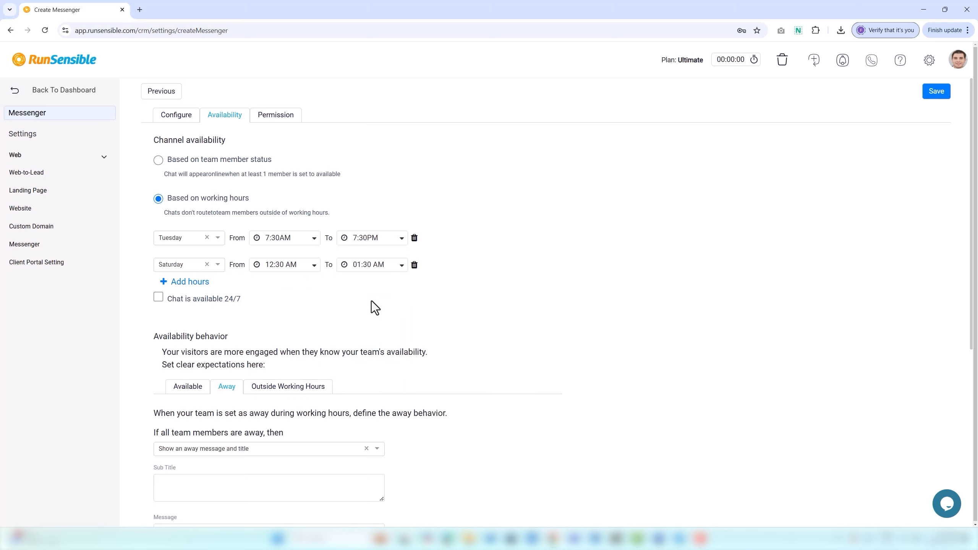
Step: Turn the 24/7 chat availability option on and off again
click(164, 307)
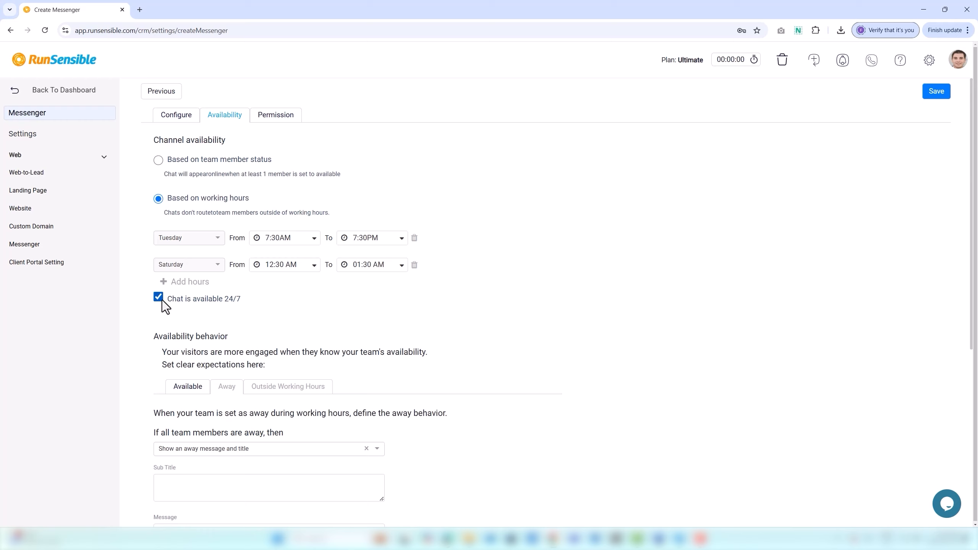
scroll(166, 307, down, 1)
click(158, 250)
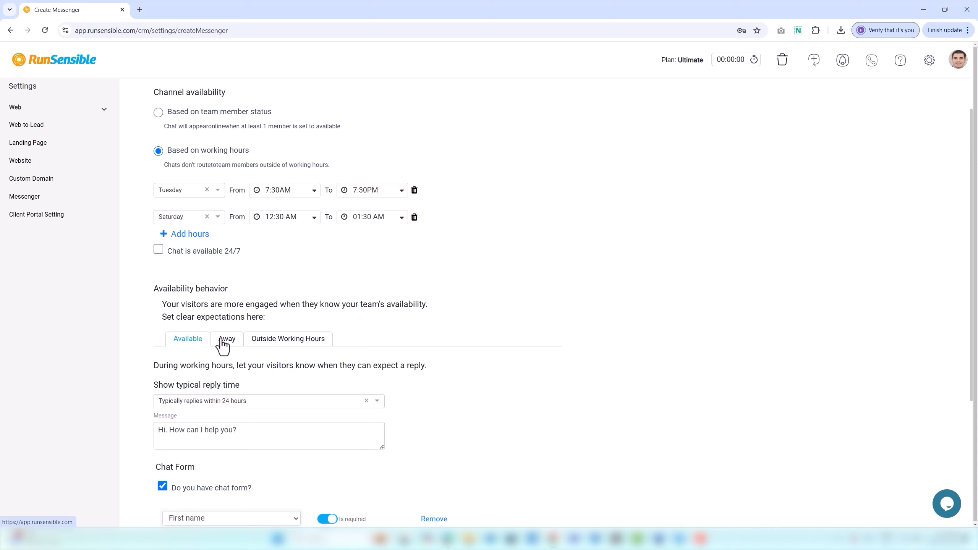
Step: Set the default offline behavior outside working hours to "Hide chat launcher"
click(255, 349)
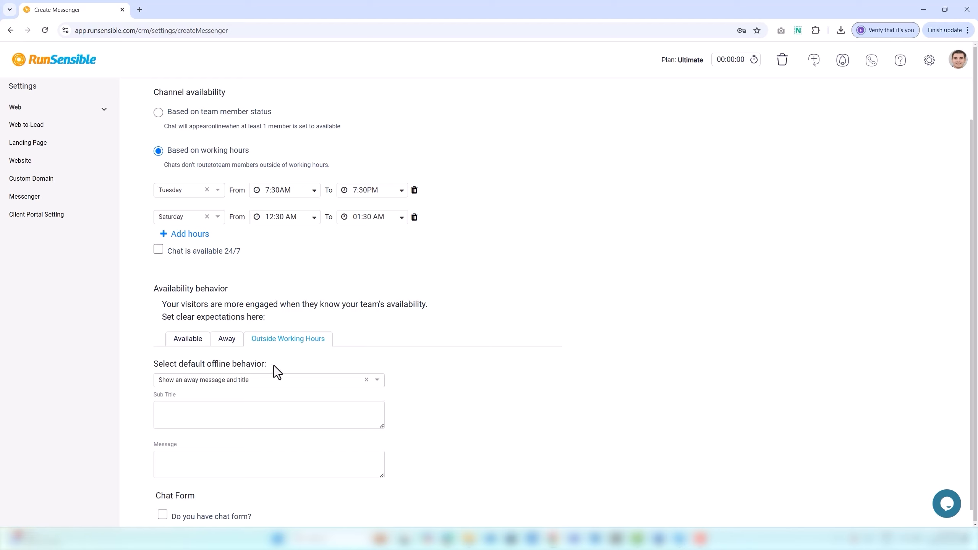
click(275, 380)
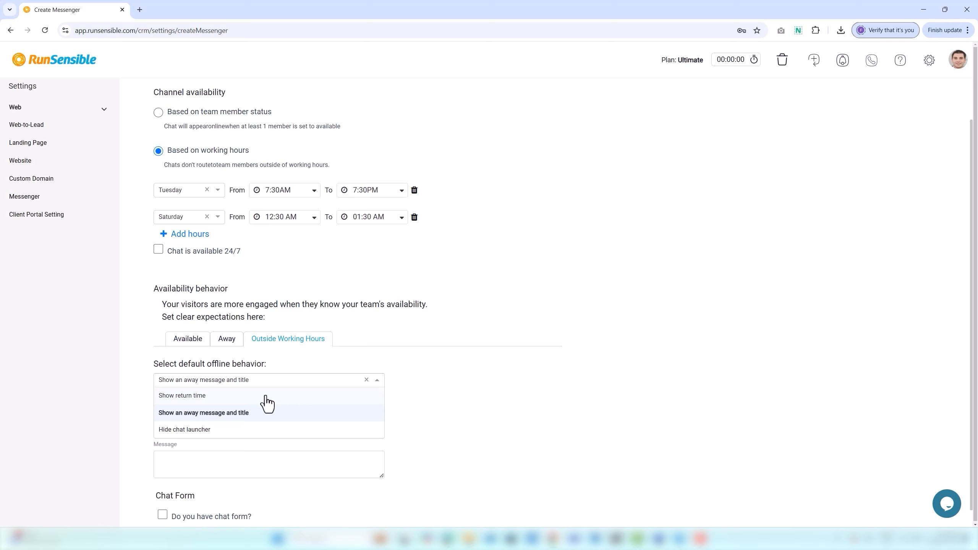
click(260, 429)
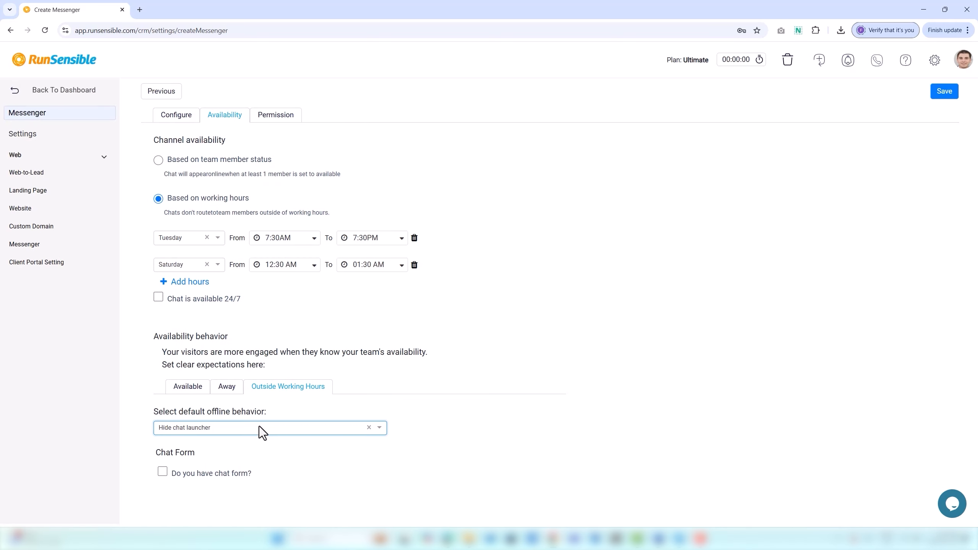
Step: Change the messenger's permitted user to the first team member in the user list
click(286, 116)
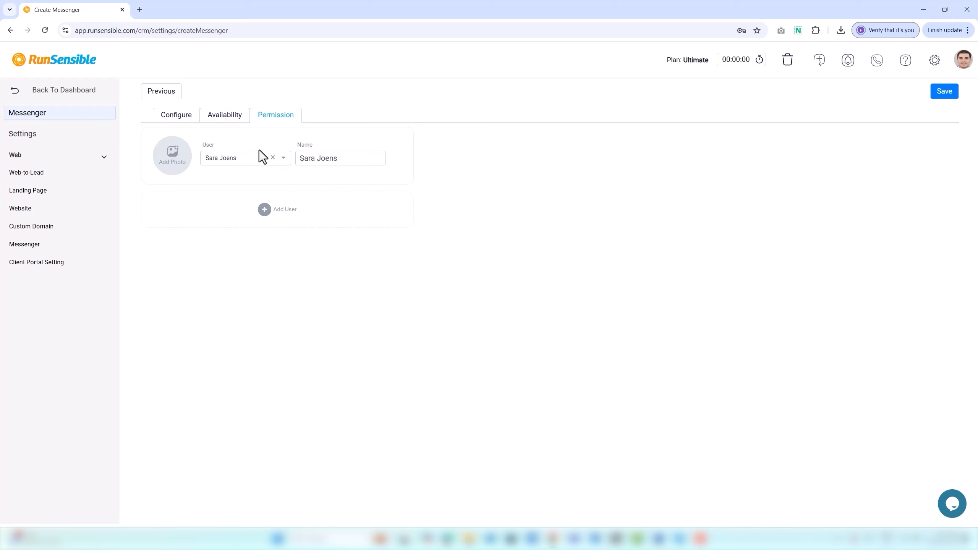
click(283, 168)
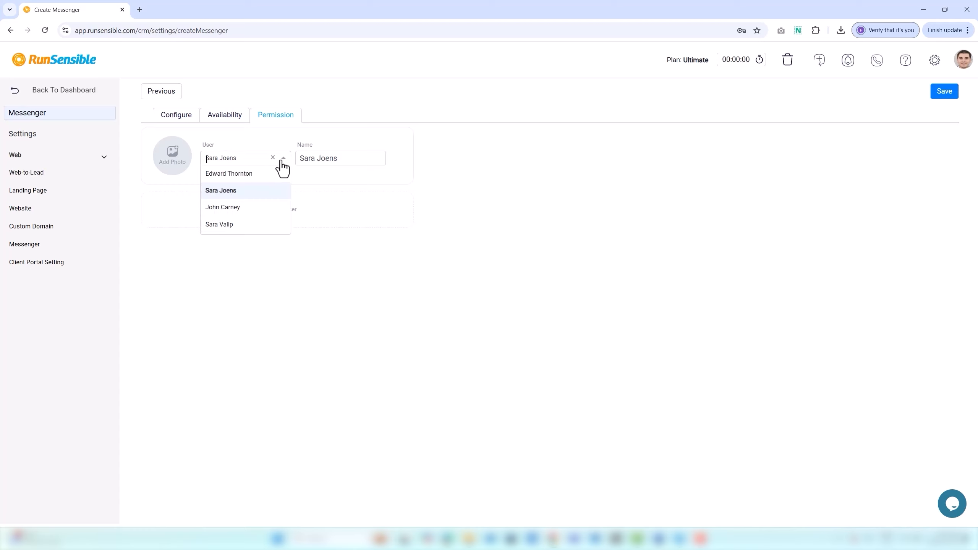
click(284, 171)
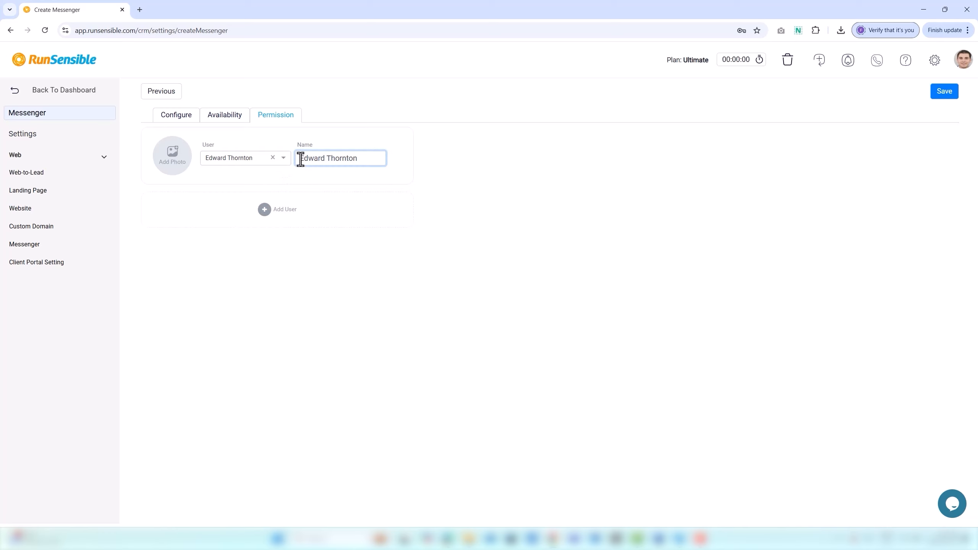
Step: Add another team member as a second permitted user of the messenger and delete that entry again
click(264, 211)
click(252, 222)
click(256, 267)
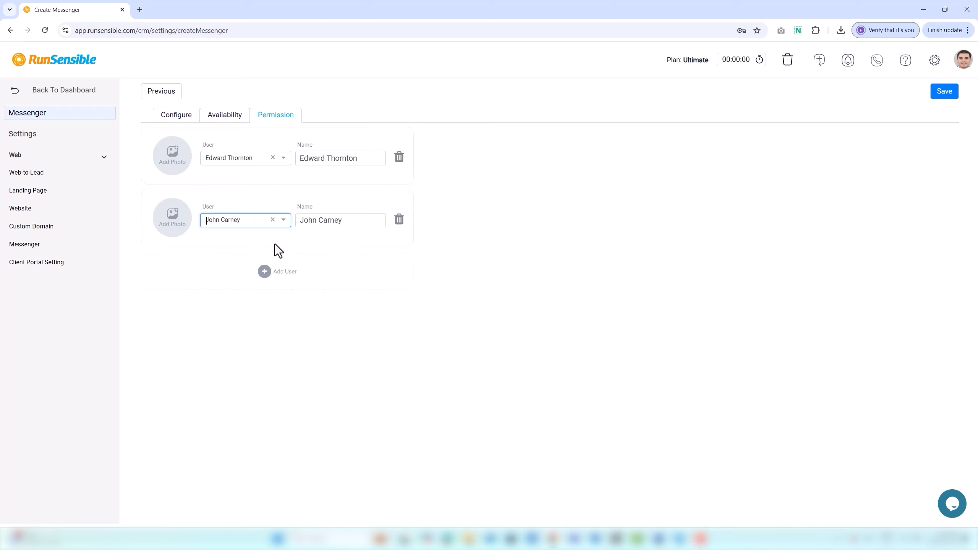
click(398, 221)
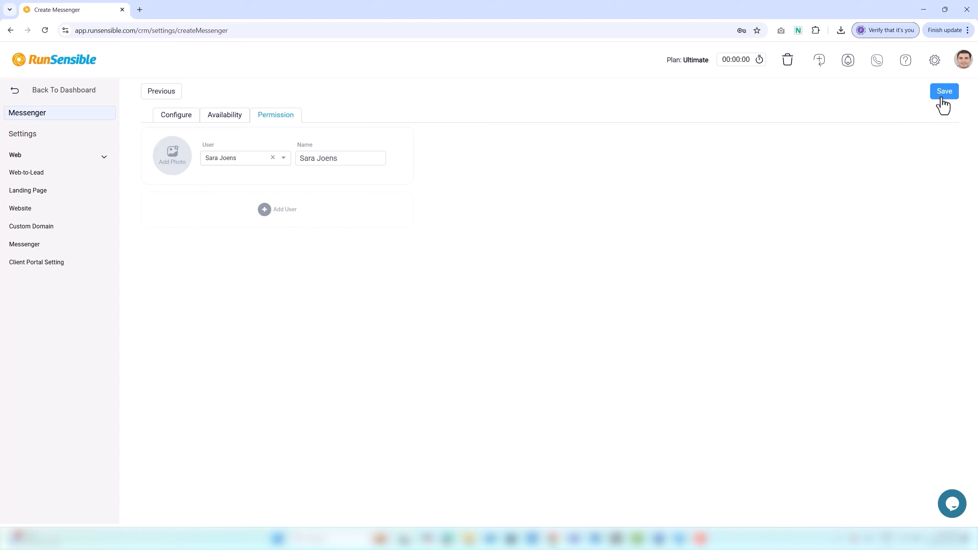
Step: Save the messenger and display its tracking code
click(937, 99)
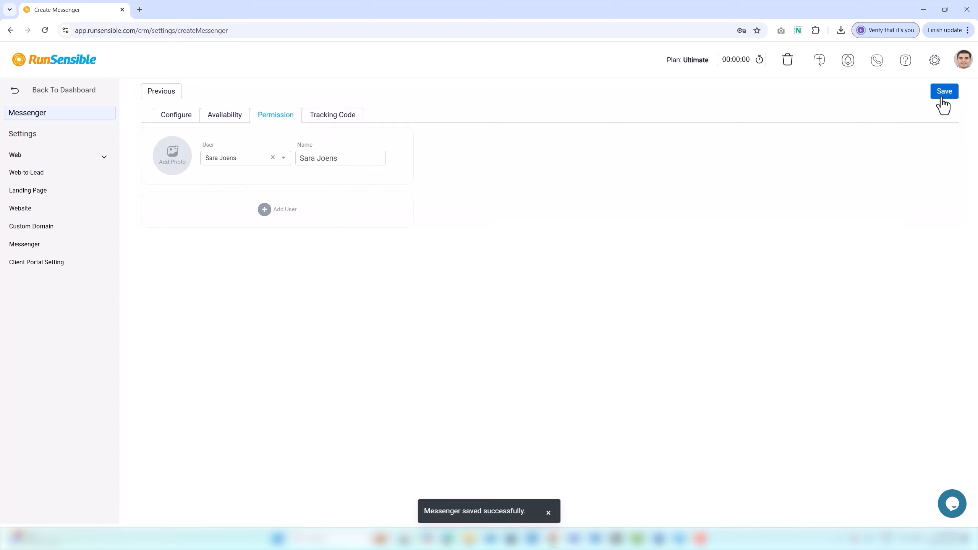
click(359, 128)
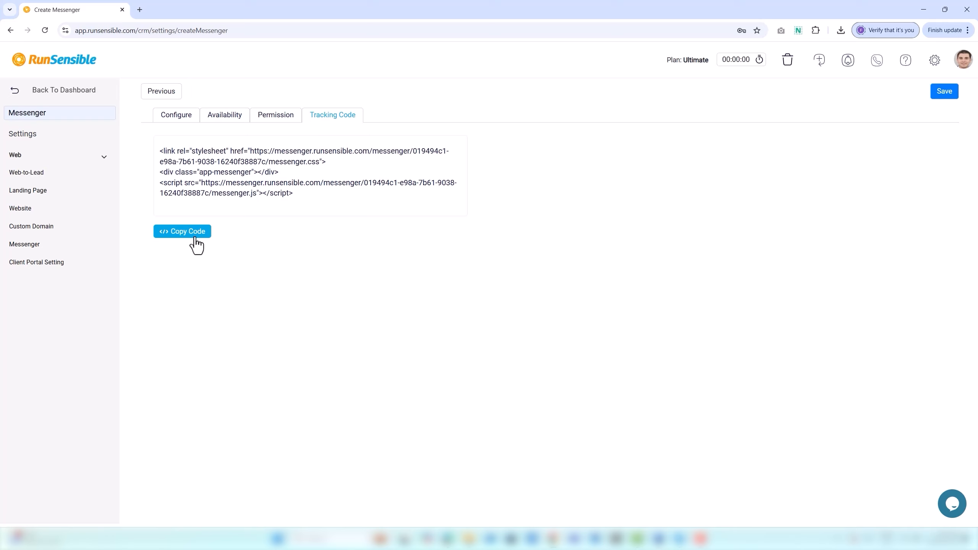
Step: Leave the messenger settings for the dashboard and open the Messenger Inbox
click(172, 95)
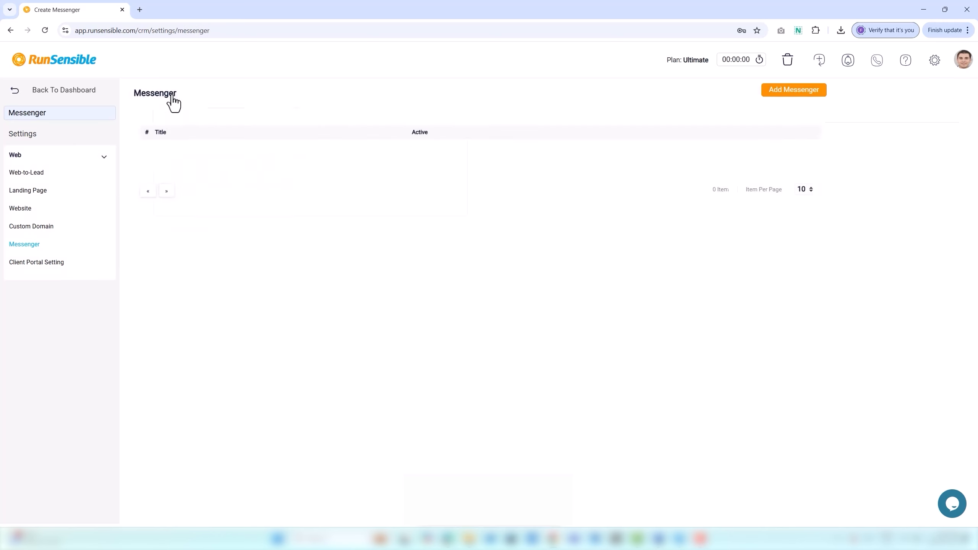
click(89, 98)
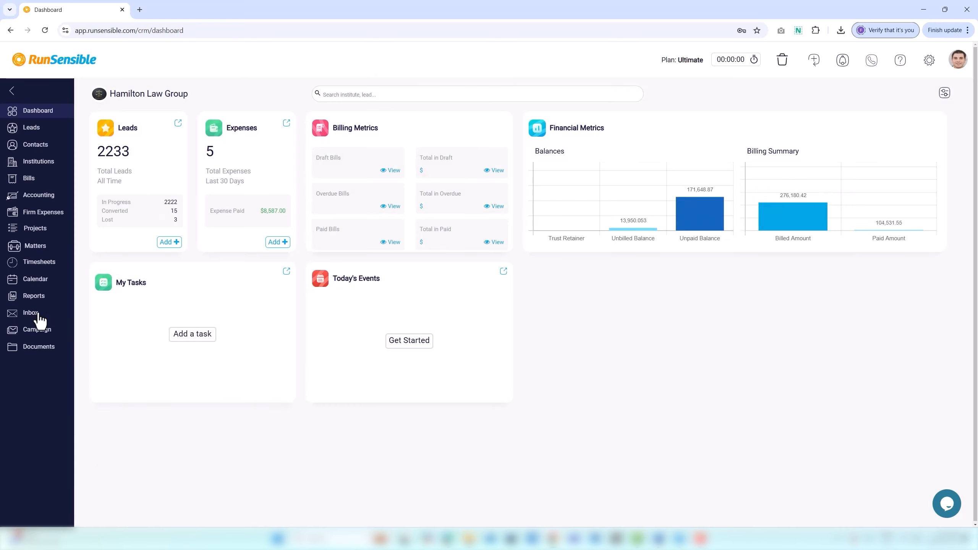
click(31, 312)
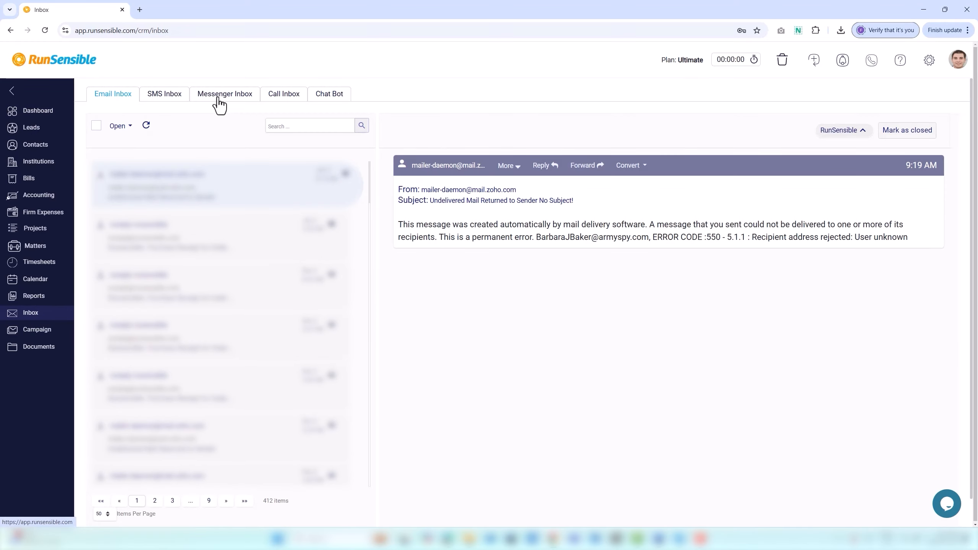
click(219, 99)
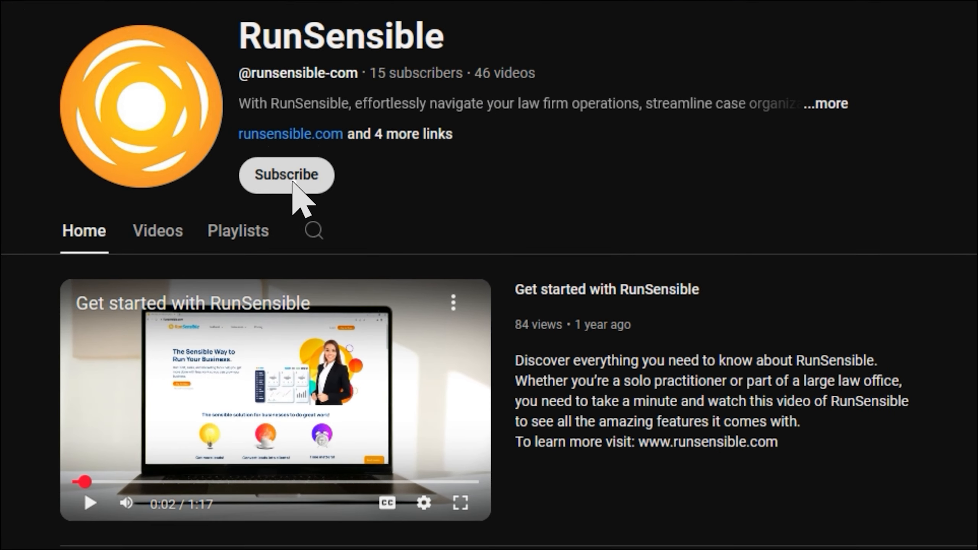
click(293, 178)
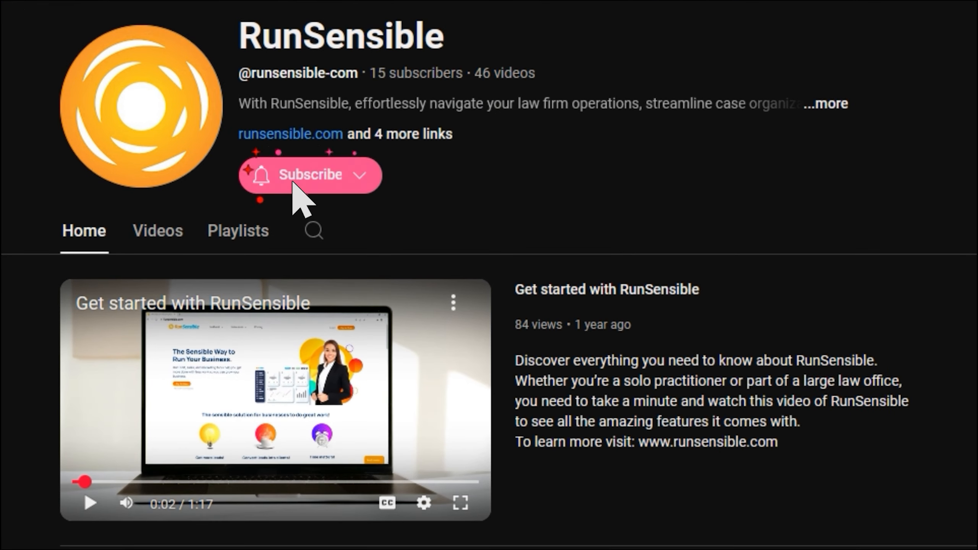